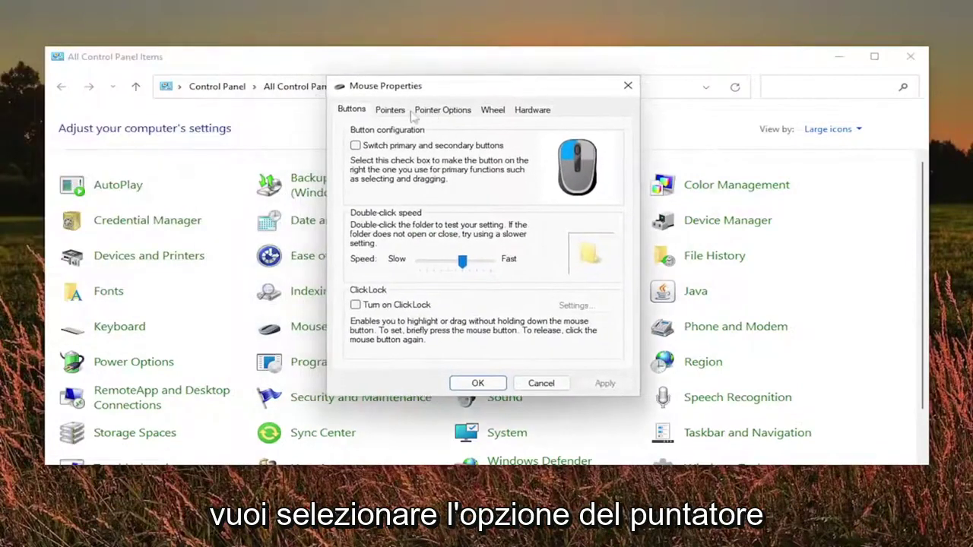
Reset the Normal Select pointer to its default cursor in the mouse properties
left_click(405, 111)
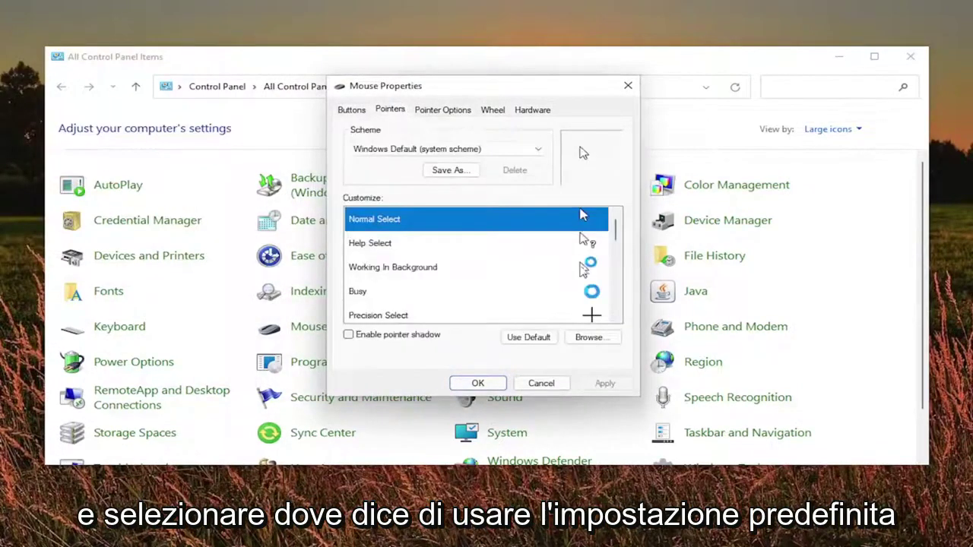
left_click(538, 336)
Review the mouse's button, pointer, pointer option, wheel and hardware settings, keeping the double-click speed in the middle
left_click(448, 111)
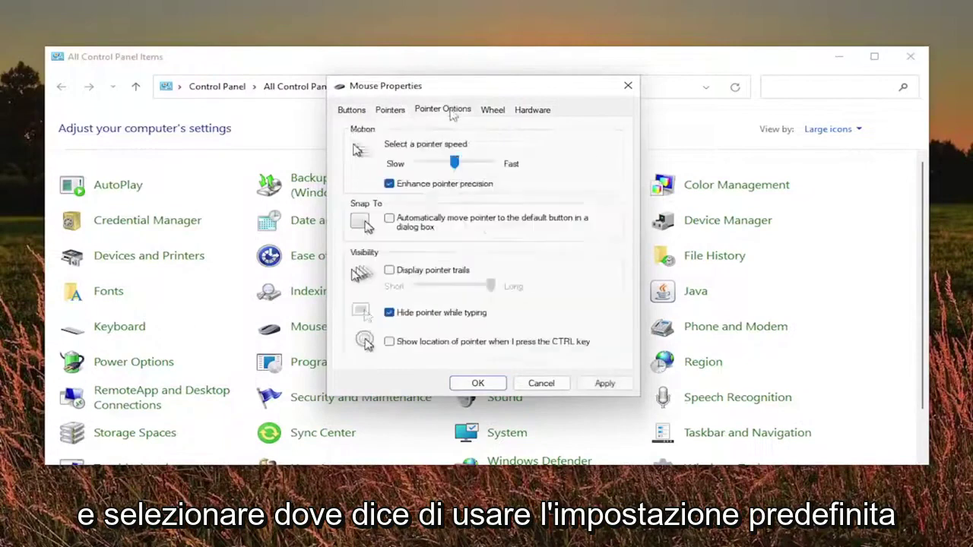
left_click(492, 112)
left_click(530, 113)
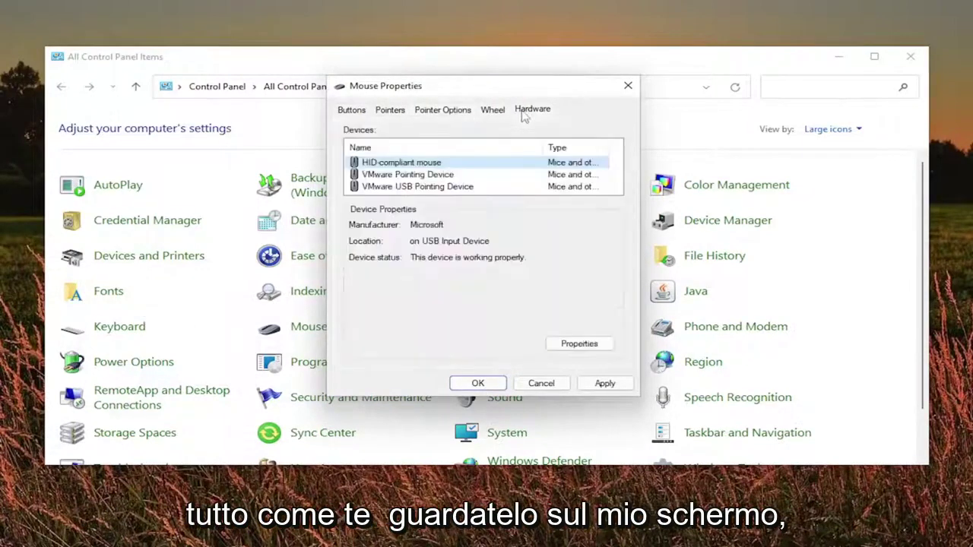
left_click(368, 114)
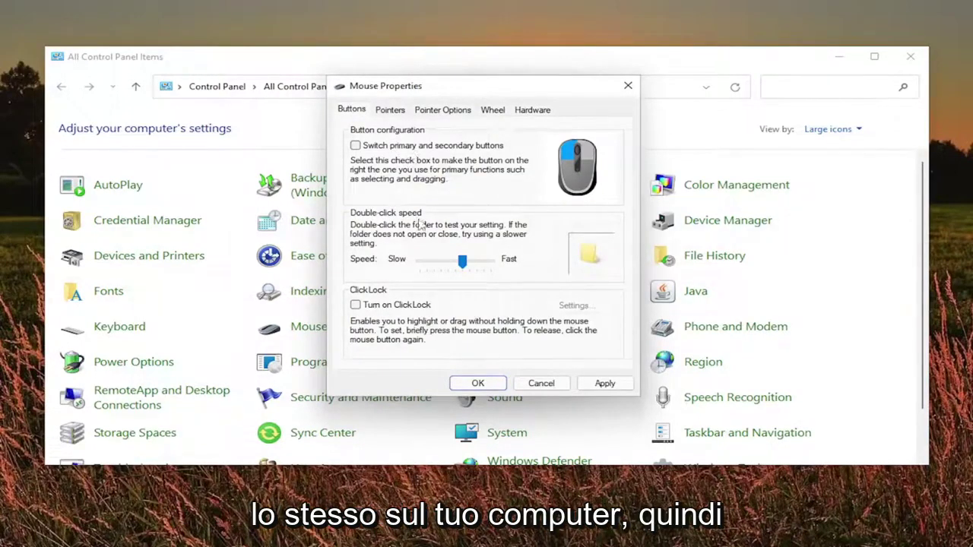
mouse_move(462, 261)
left_mouse_down()
mouse_move(436, 263)
mouse_move(462, 266)
left_mouse_up()
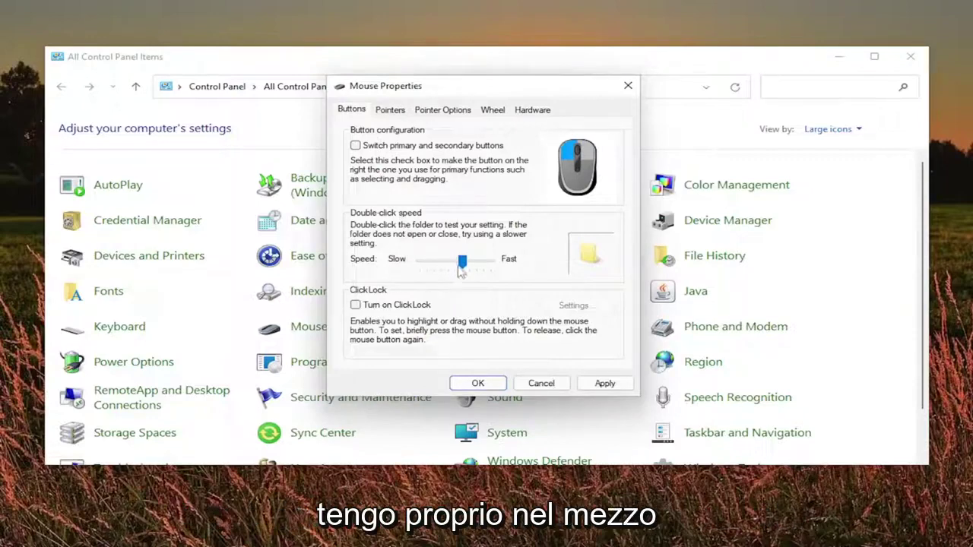
left_click(405, 111)
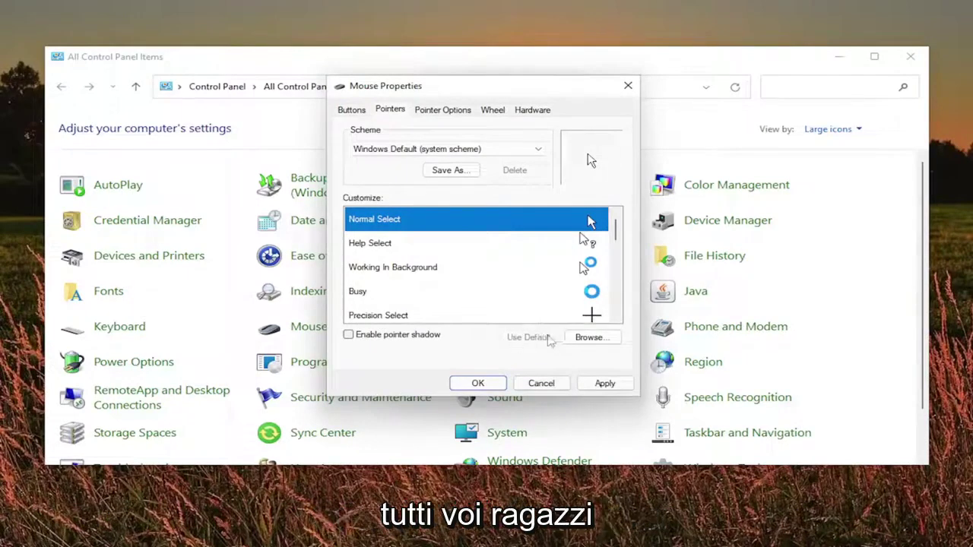
left_click(449, 113)
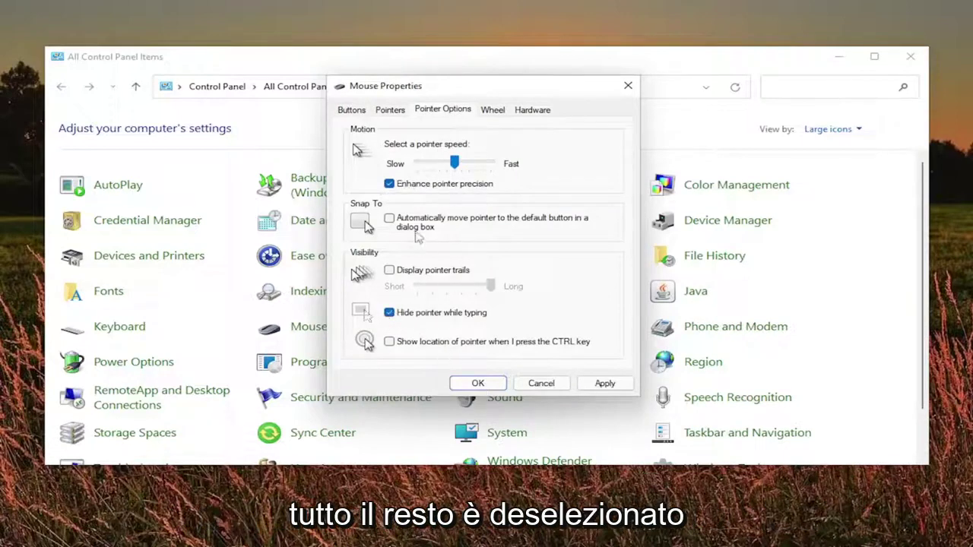
left_click(492, 111)
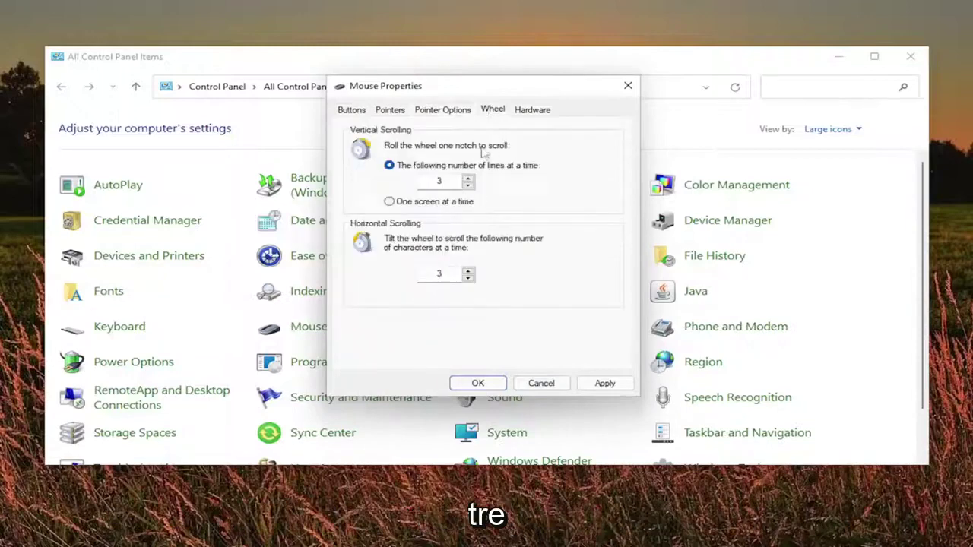
left_click(524, 111)
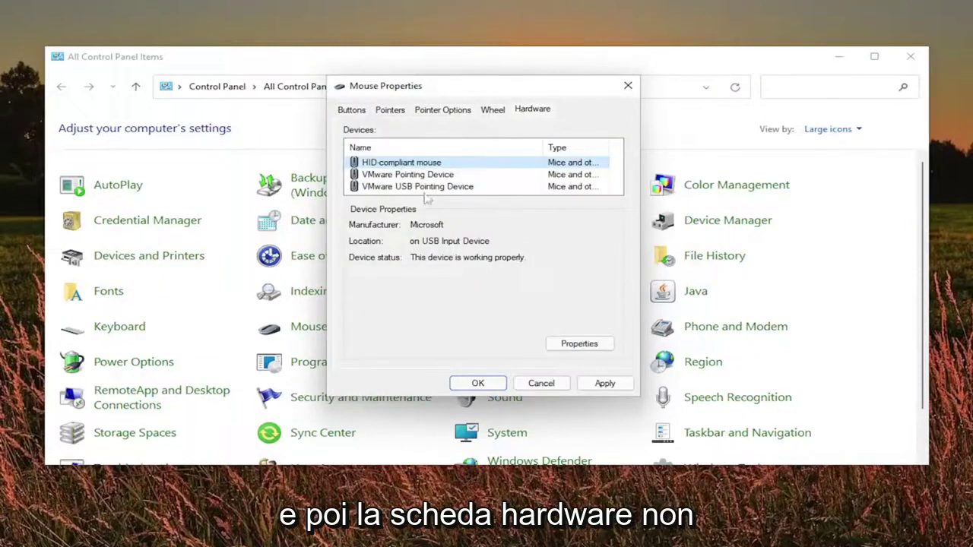
Apply and confirm the mouse property changes, and close the Control Panel
left_click(594, 384)
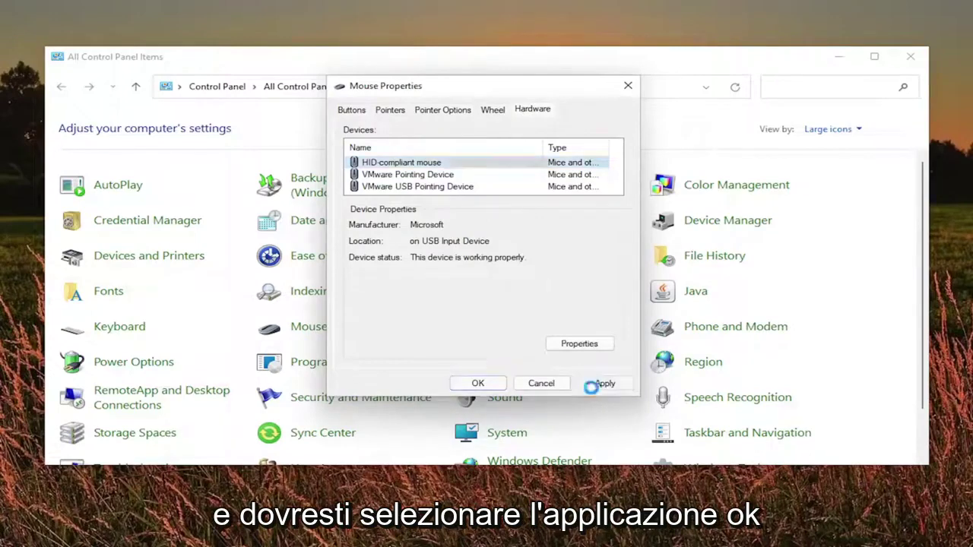
left_click(475, 383)
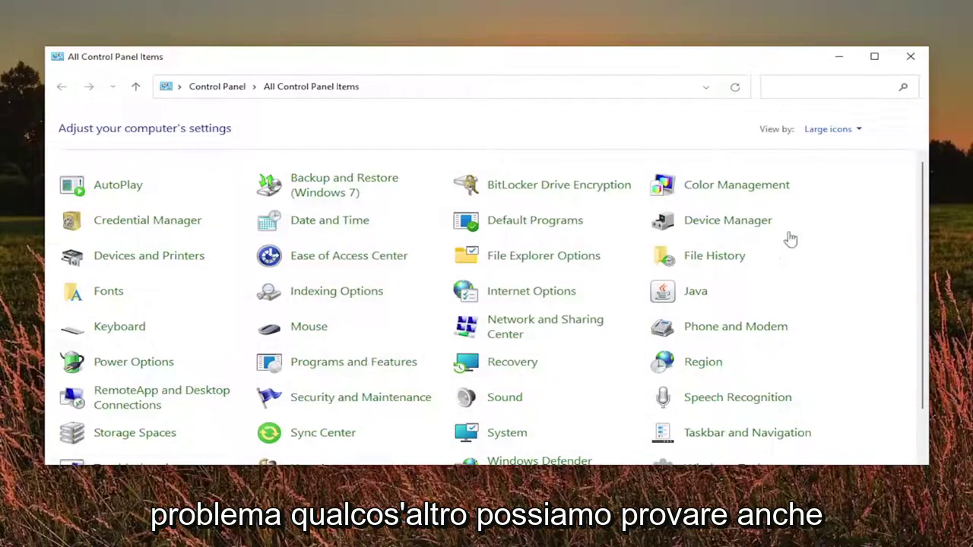
left_click(909, 56)
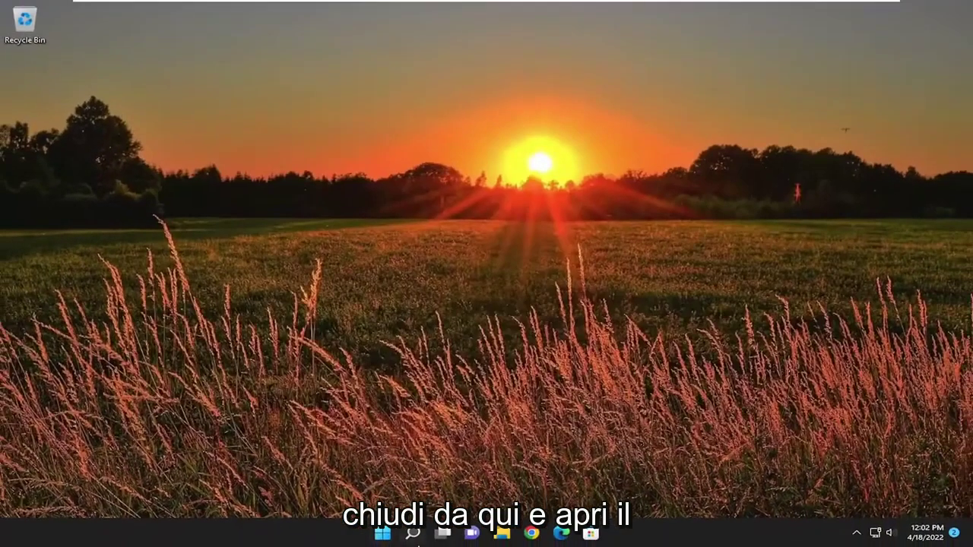
Search for cmd, open Command Prompt as administrator and allow it to make changes to the device
left_click(413, 535)
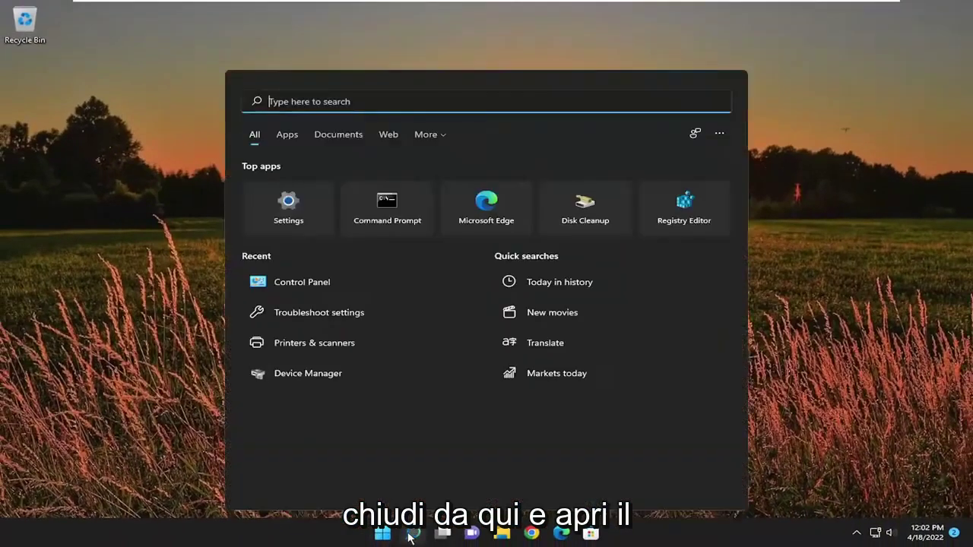
type("cmd")
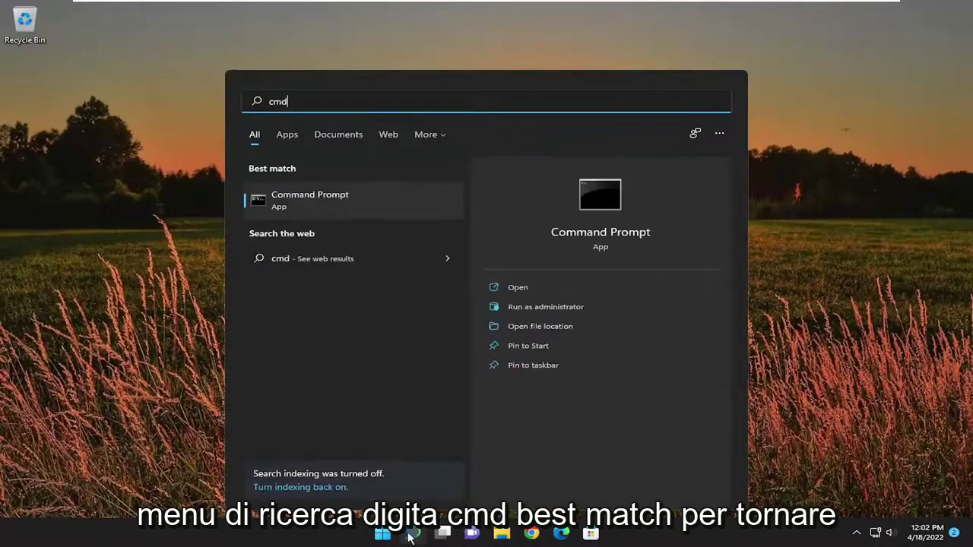
right_click(318, 206)
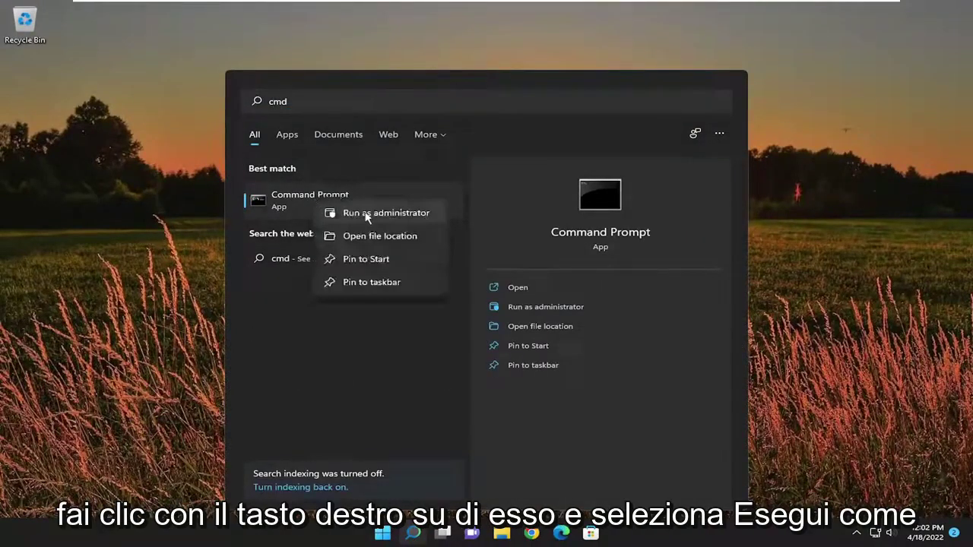
left_click(372, 215)
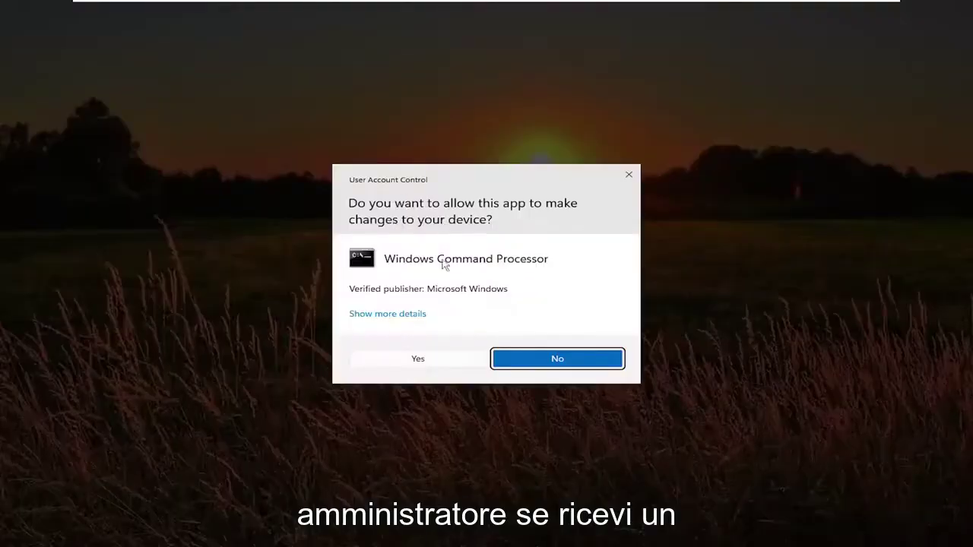
left_click(403, 363)
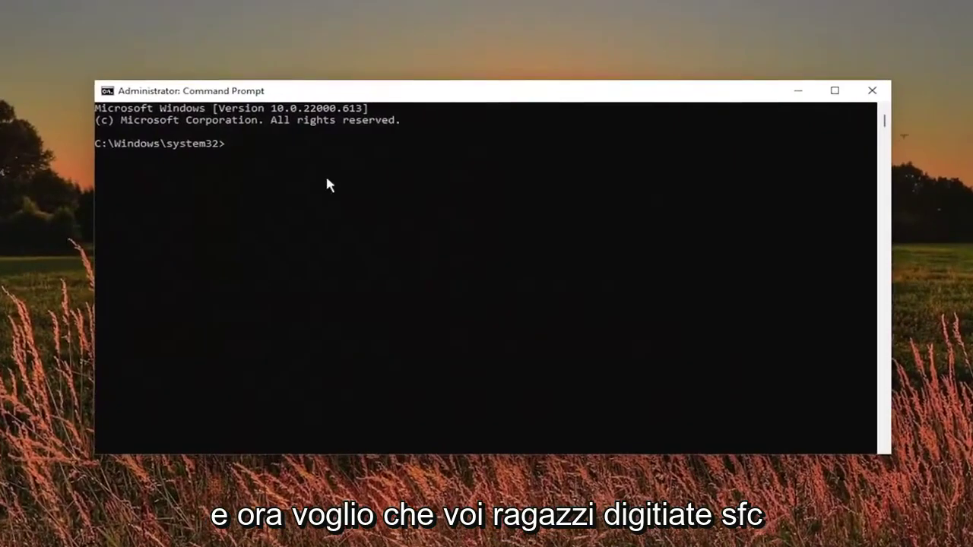
Run the system file check with "sfc /scannow" and close Command Prompt once the scan completes
type("sfc /sca")
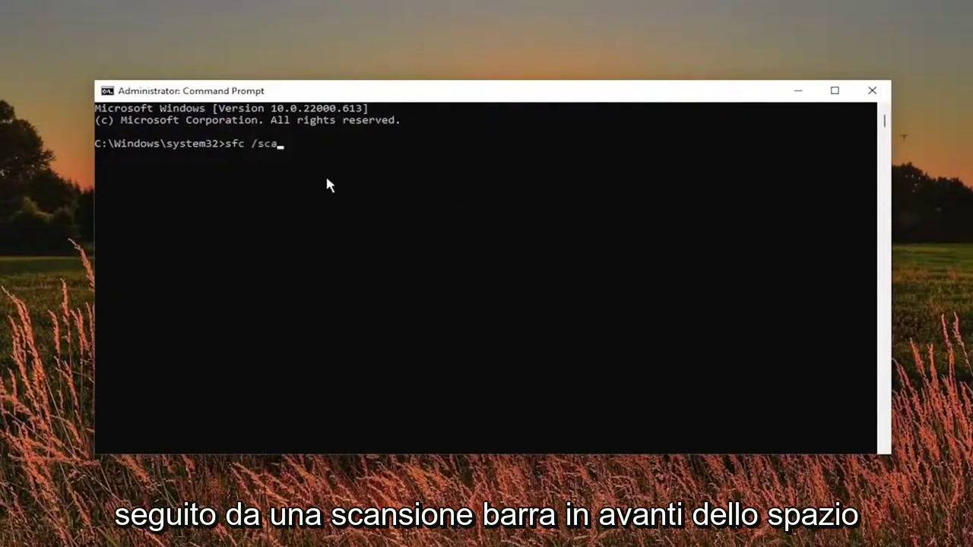
type("nnow")
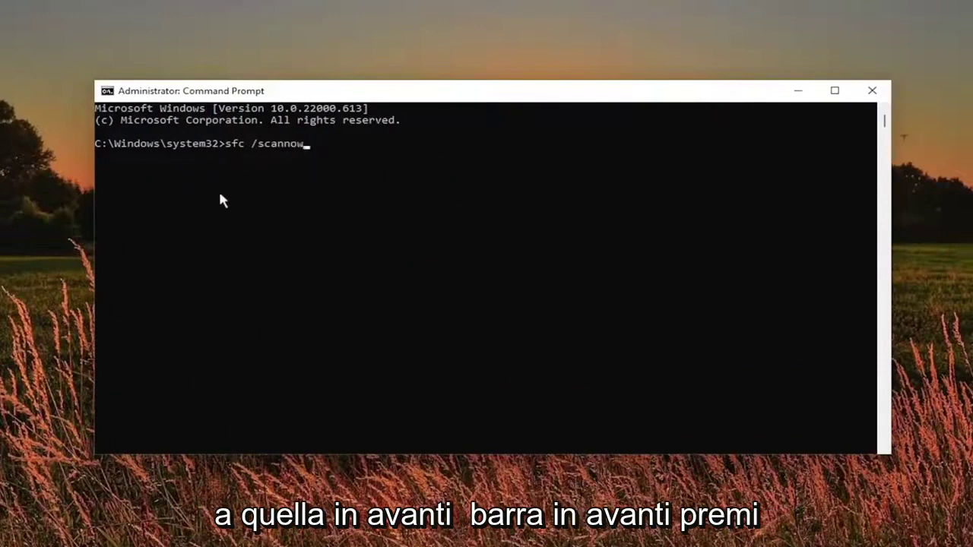
key("Return")
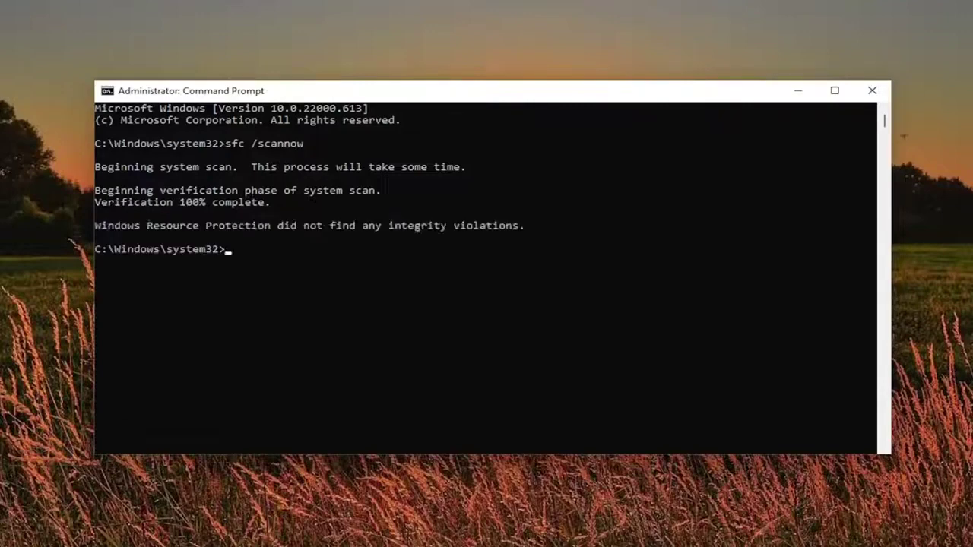
left_click(871, 90)
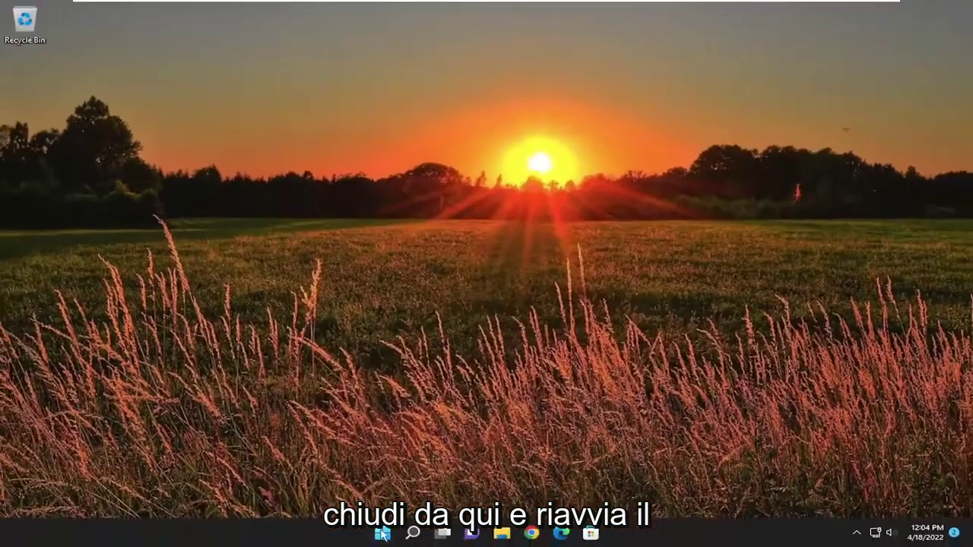
Restart the computer after the system file scan
right_click(382, 534)
mouse_move(446, 484)
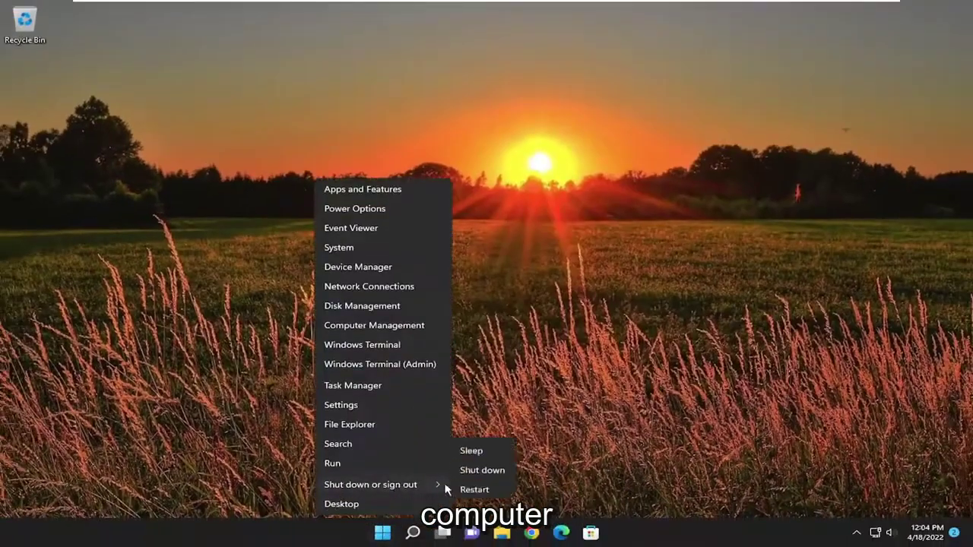
left_click(475, 506)
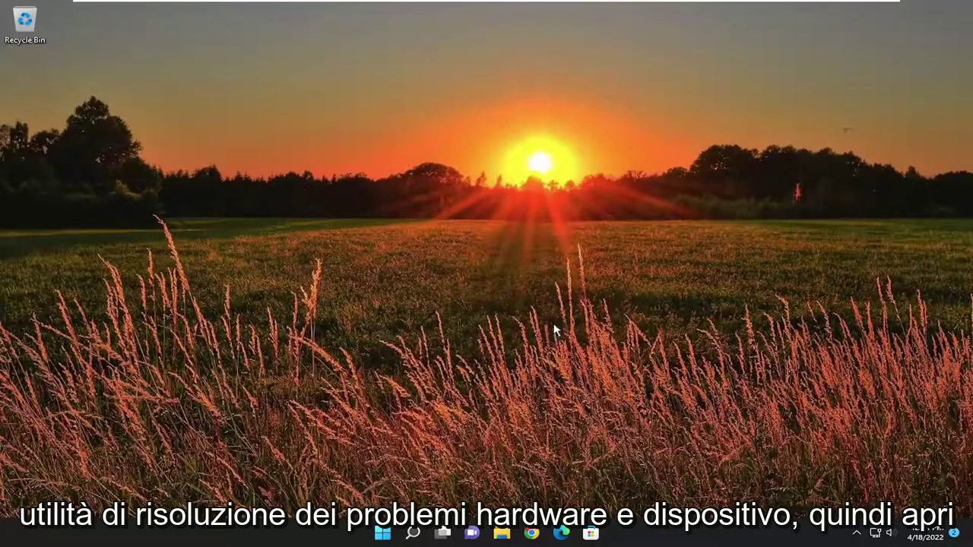
Search for cmd again and open an elevated Command Prompt, approving the User Account Control request
left_click(416, 533)
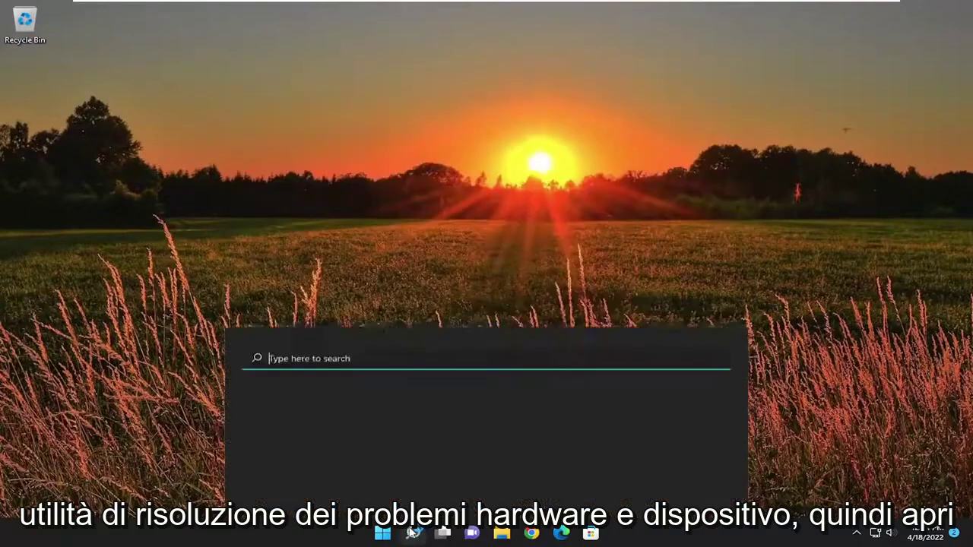
type("cmd")
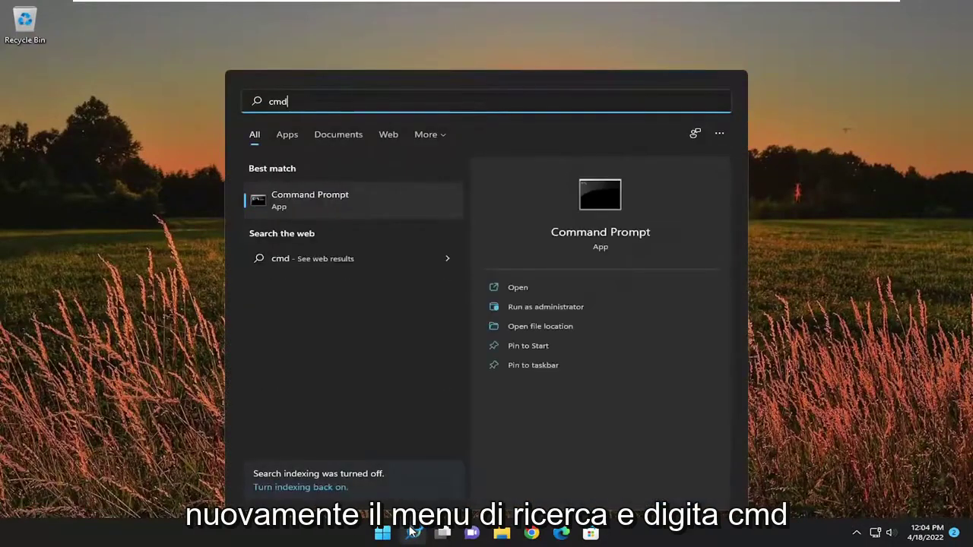
left_click(353, 207)
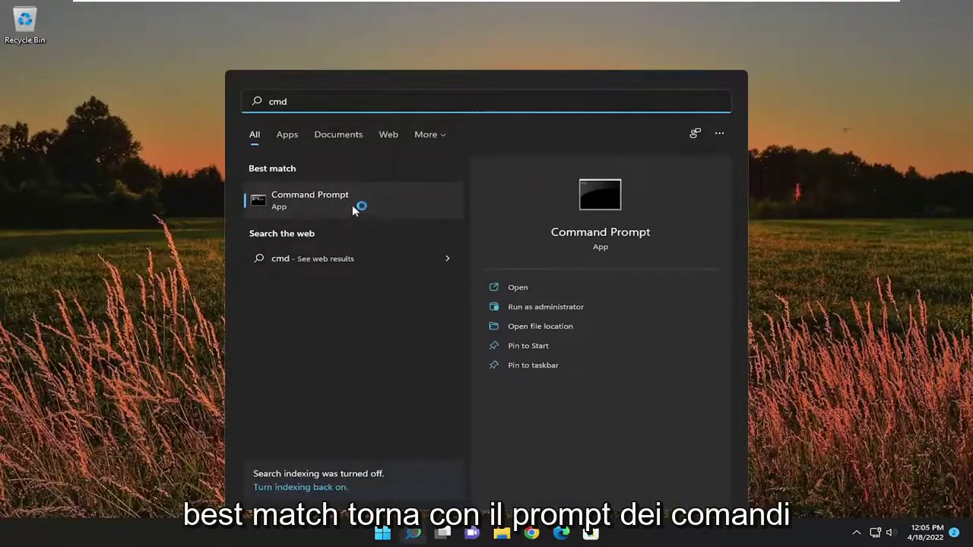
right_click(308, 196)
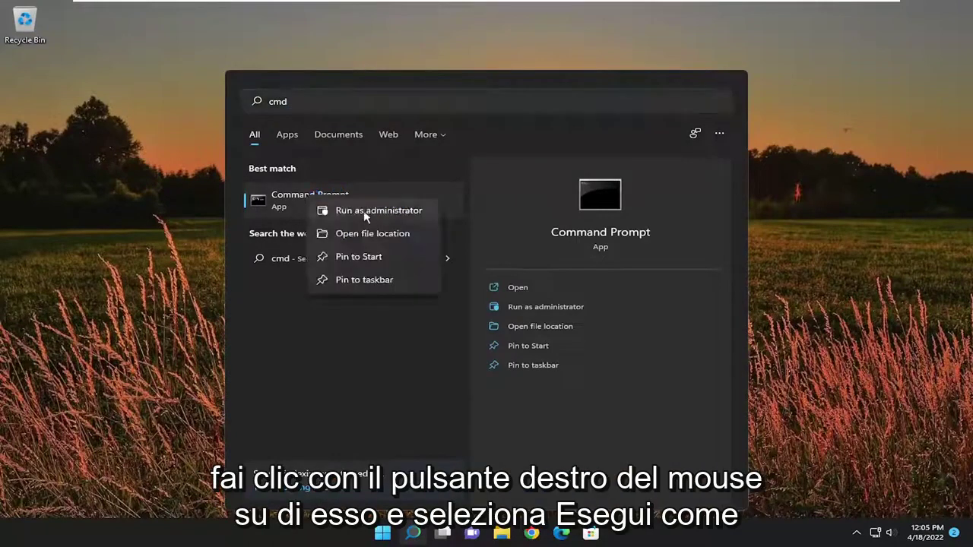
left_click(365, 216)
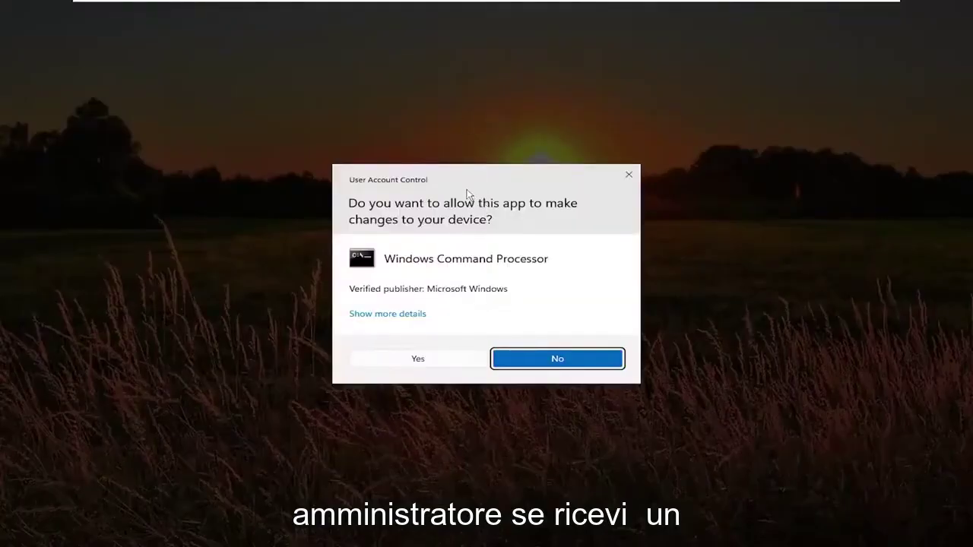
left_click(426, 359)
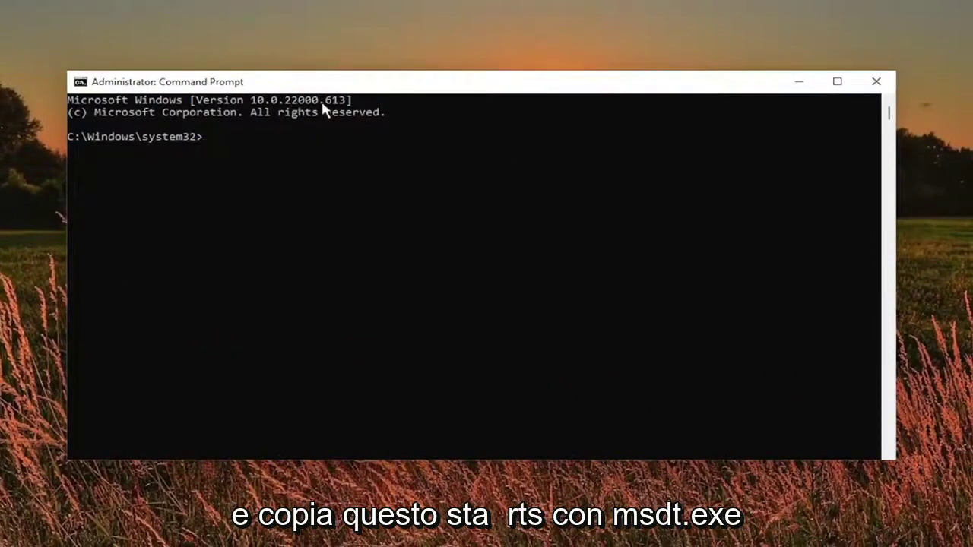
Paste and run "msdt.exe -id DeviceDiagnostic" to launch the Hardware and Devices troubleshooter, and close Command Prompt
right_click(453, 86)
mouse_move(504, 197)
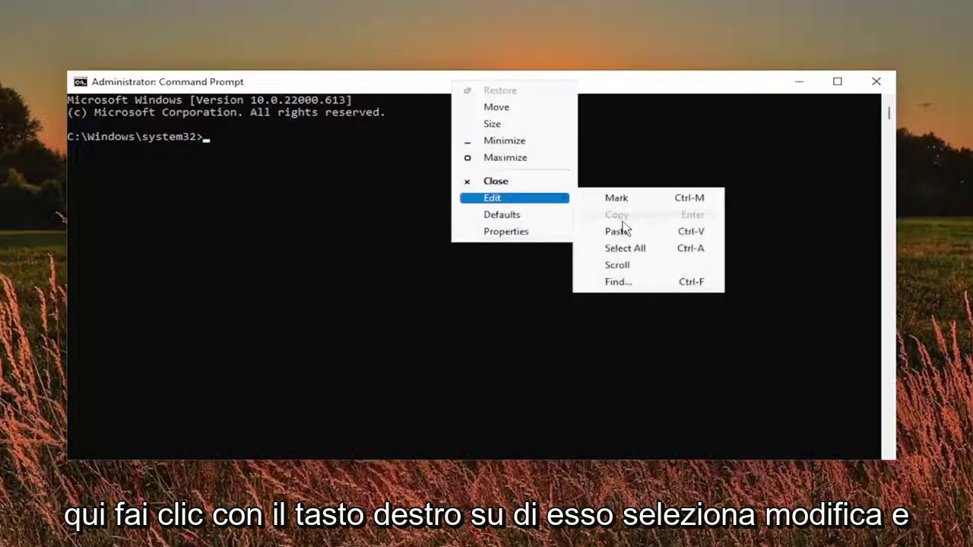
left_click(623, 228)
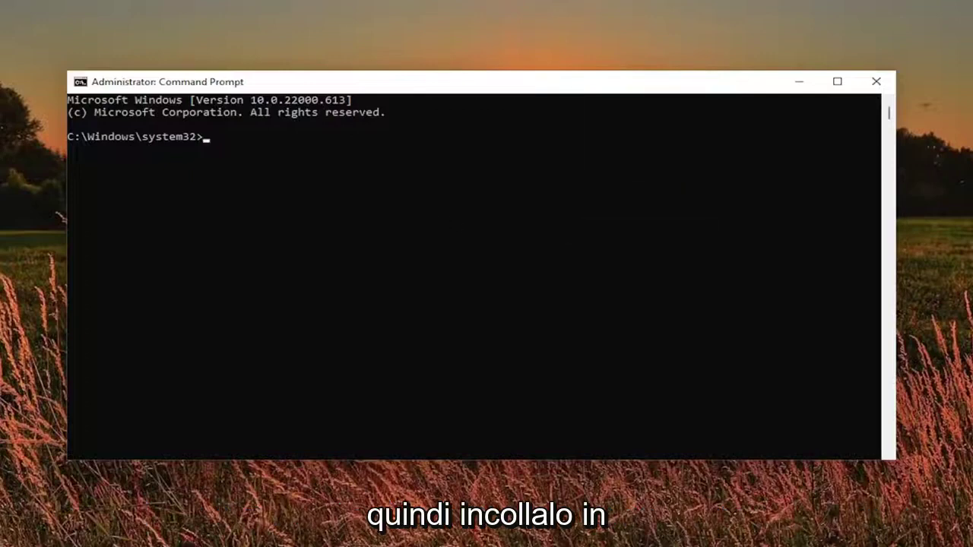
type("msdt.exe -id DeviceDiagnostic")
key("Return")
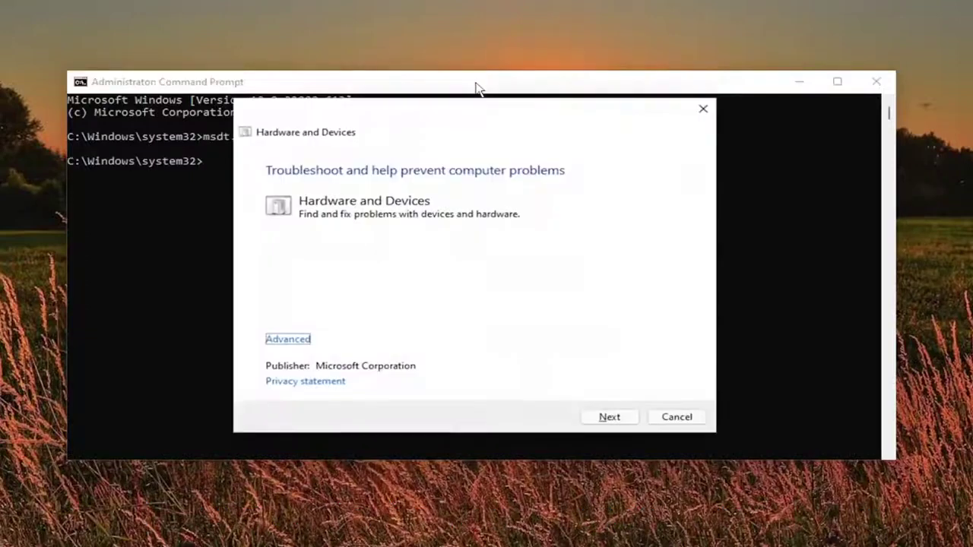
left_click(877, 82)
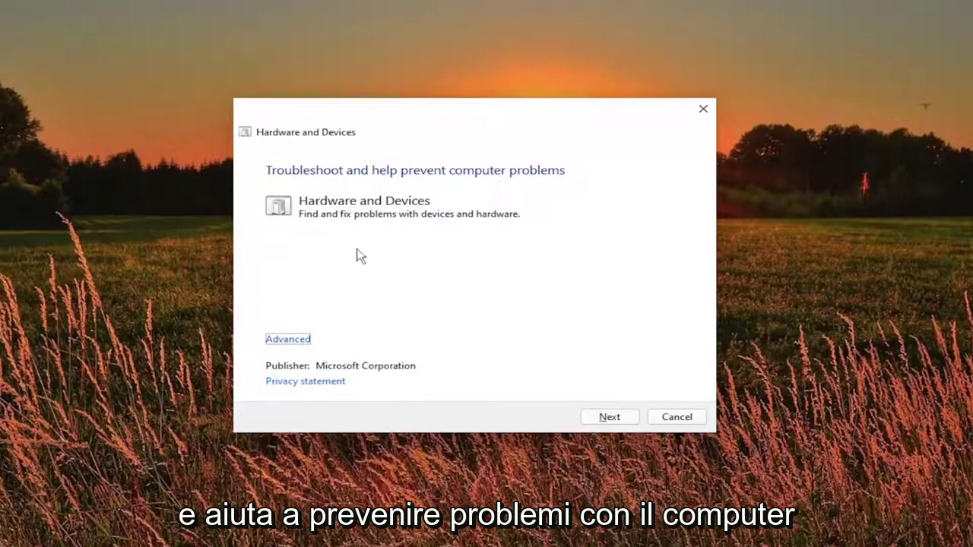
Run the Hardware and Devices troubleshooter with automatic repairs, enable automatic checking for the newest drivers, and close it when finished
left_click(284, 339)
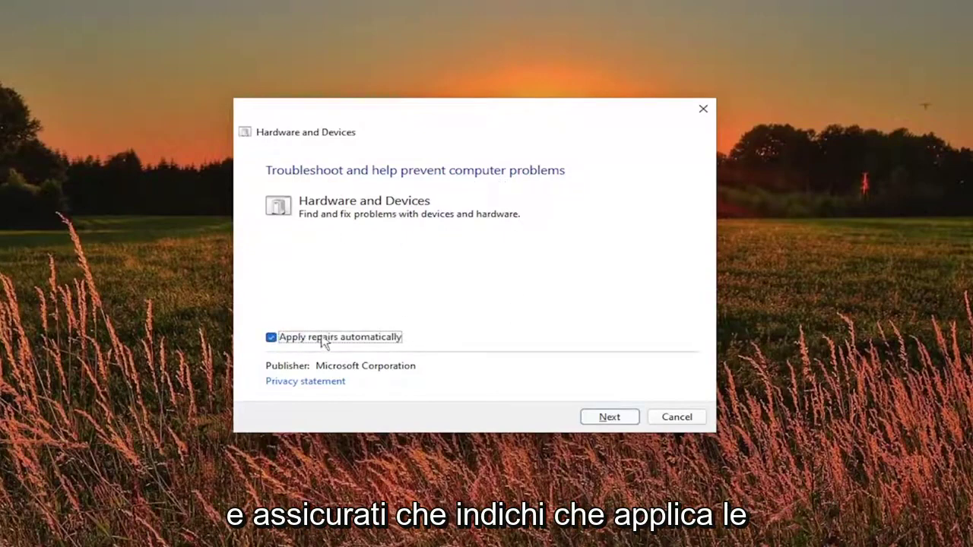
left_click(614, 419)
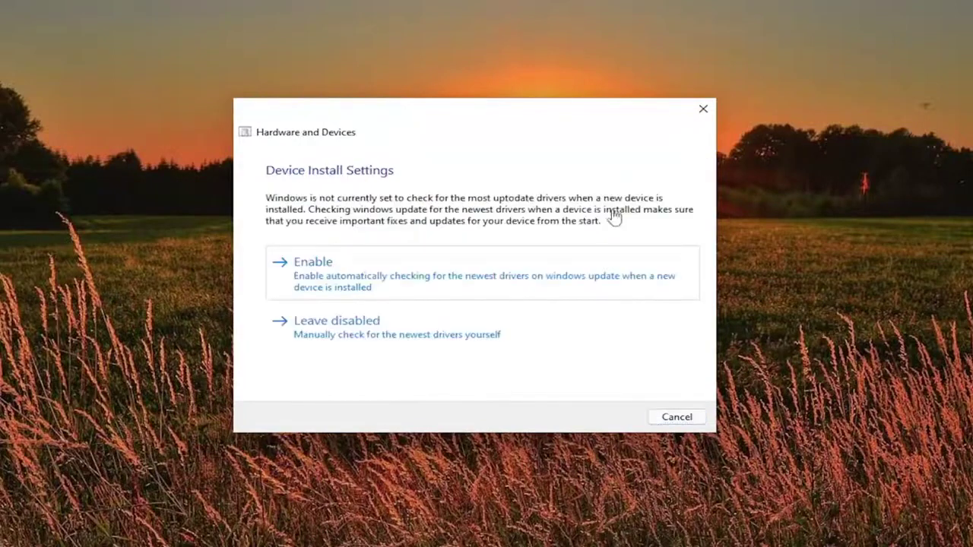
left_click(395, 267)
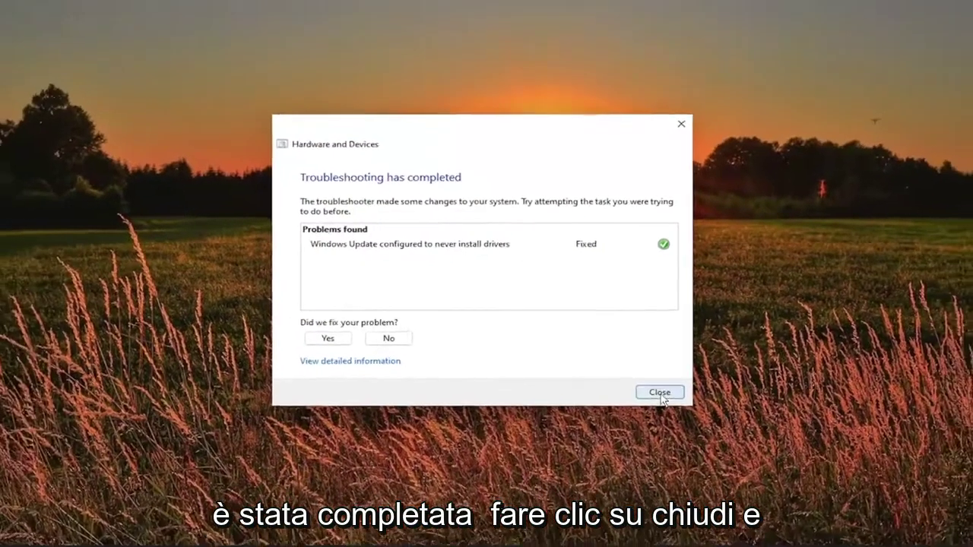
left_click(678, 416)
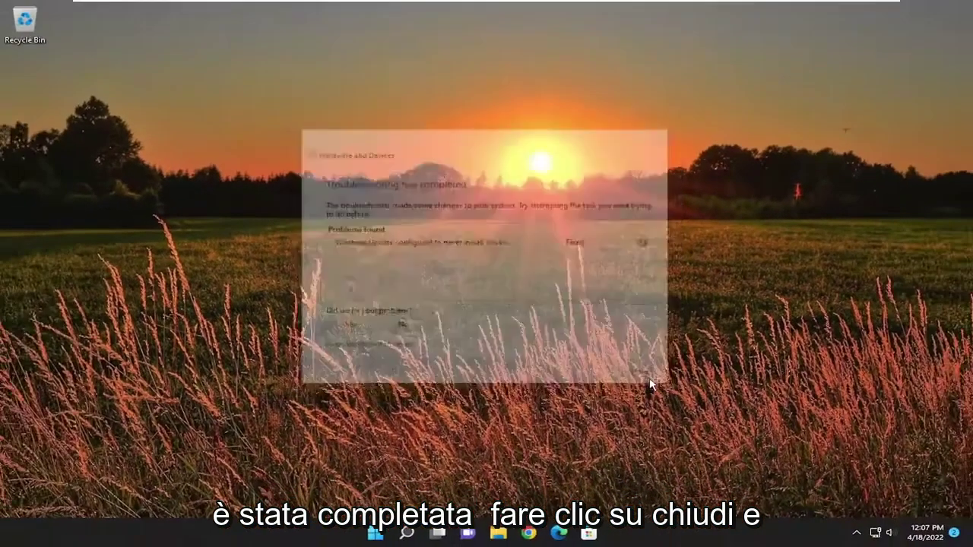
Restart the computer after the hardware troubleshooting
right_click(383, 534)
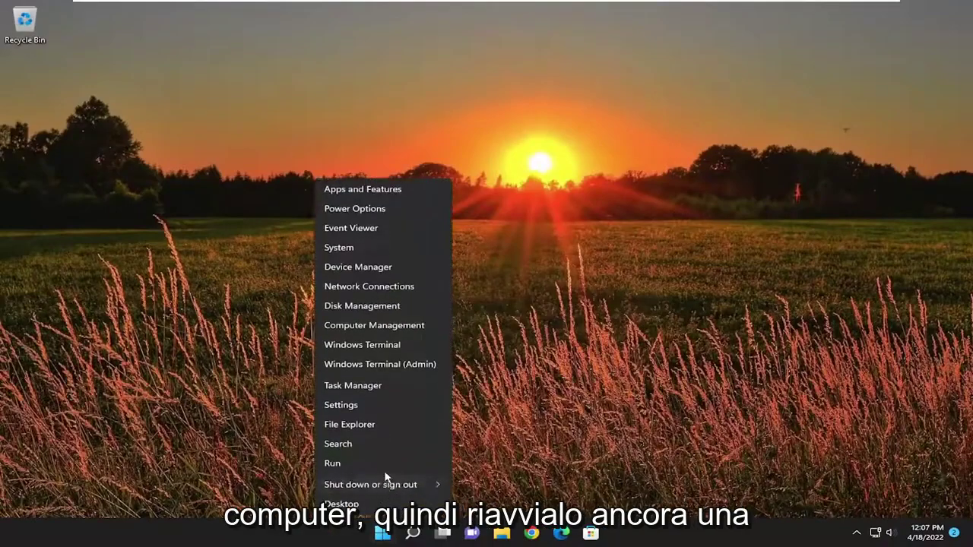
mouse_move(402, 484)
left_click(471, 507)
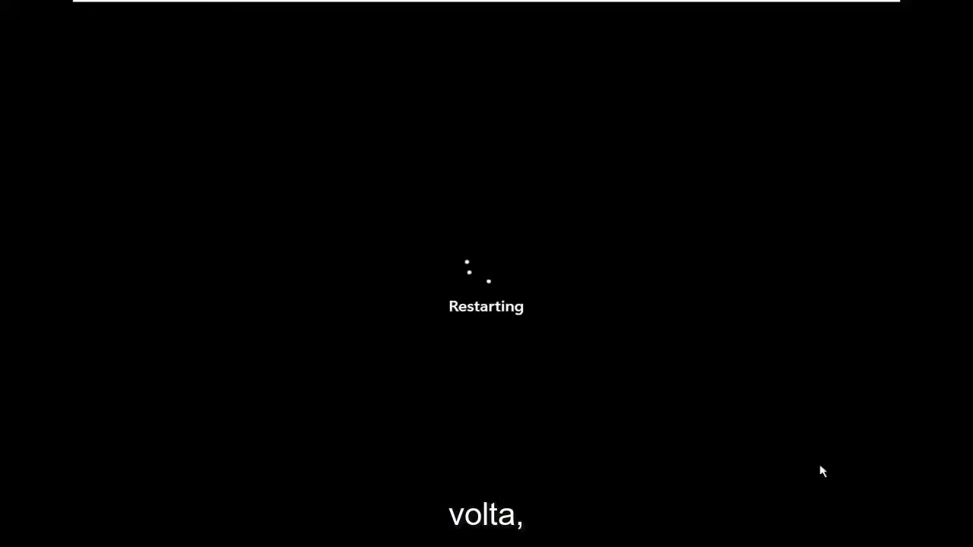